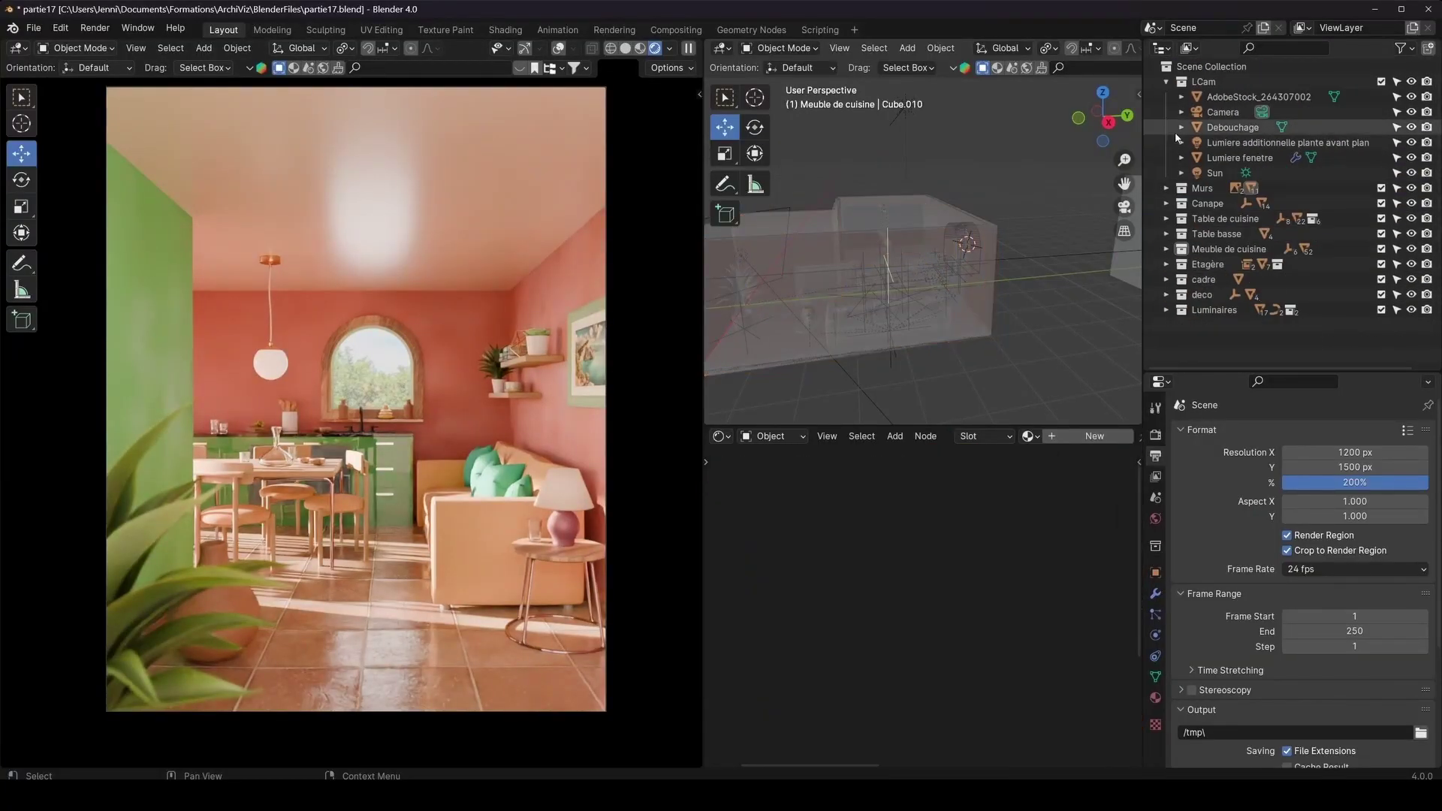
# Show the Render Properties panel with the Cycles engine and AgX Punchy color management curves.
pyautogui.click(1155, 294)
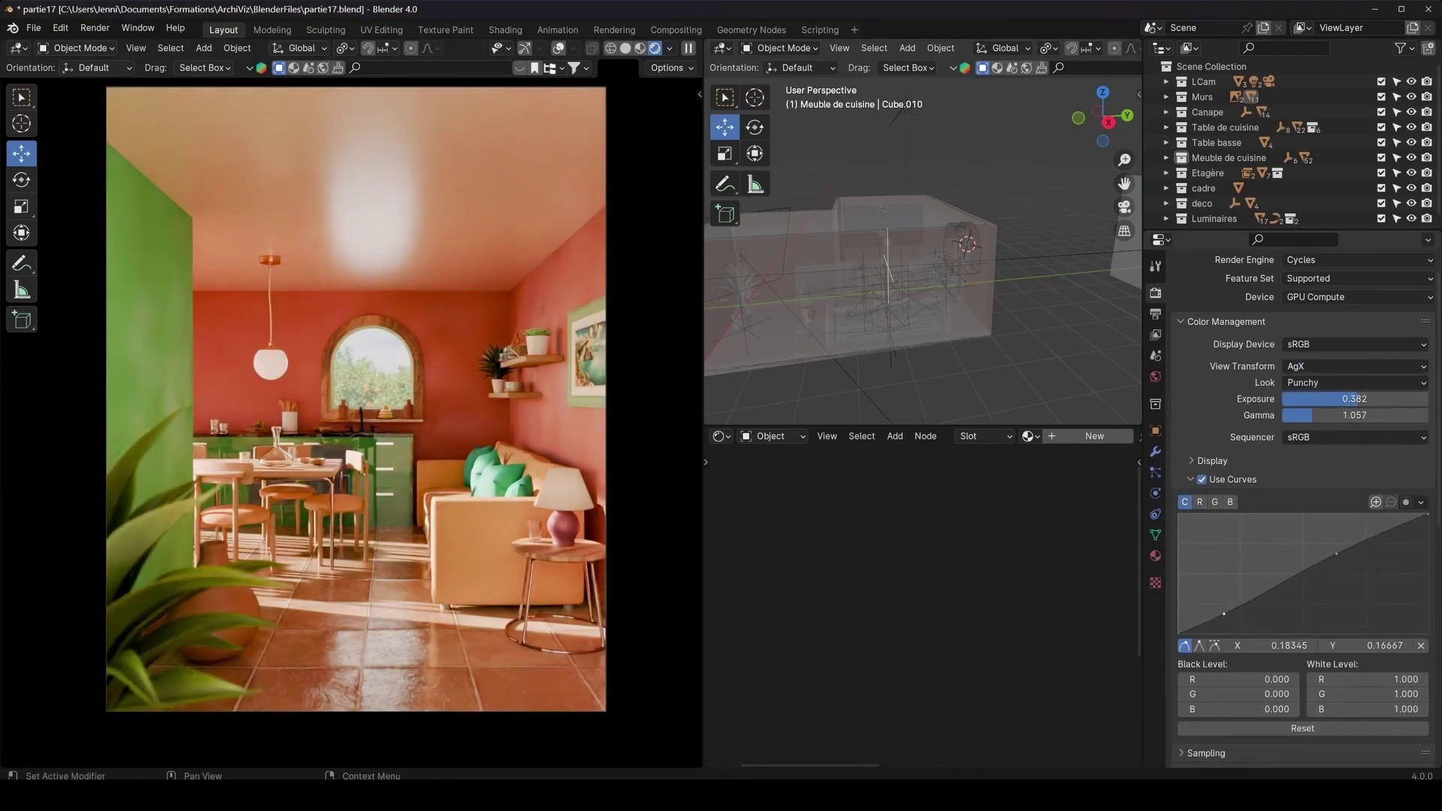